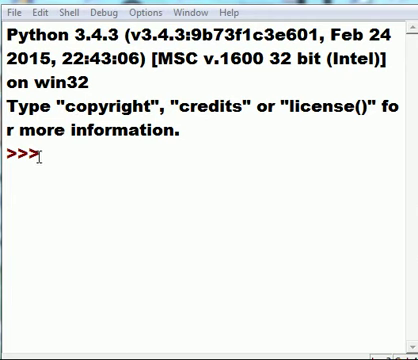
Paste and run x=['a','b','c',1,2,3] at the empty prompt
click(40, 154)
key(ctrl)
text(x=['a','b','c',1,2,3])
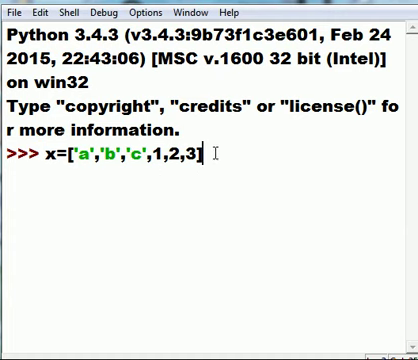
key(Return)
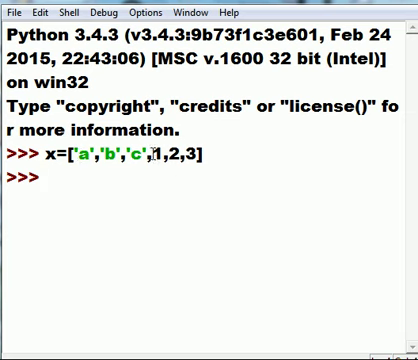
Highlight the integers 1, 2, 3 in list x, then return the caret to the prompt
drag(151, 153, 199, 153)
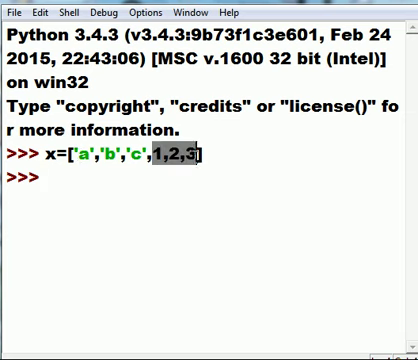
click(92, 177)
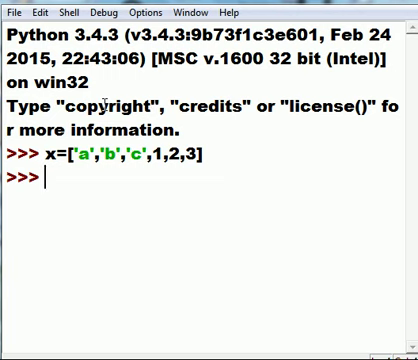
text([)
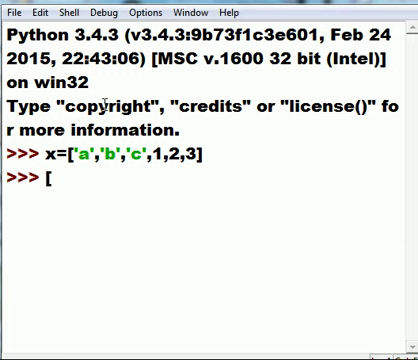
text(eo for )
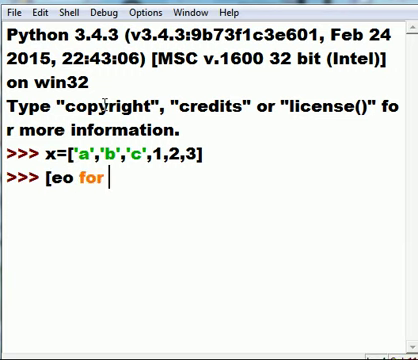
text(eo in )
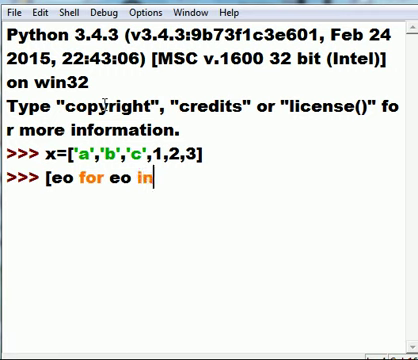
text(x)
text( if)
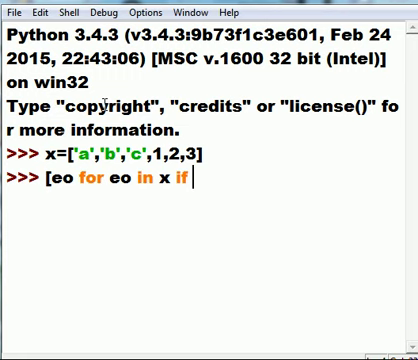
text( is)
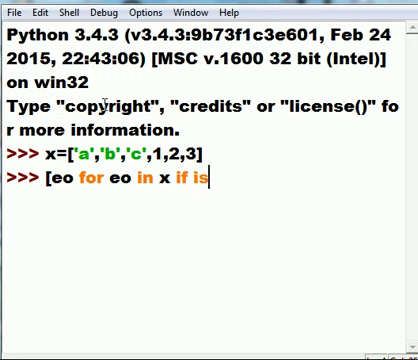
text(inst)
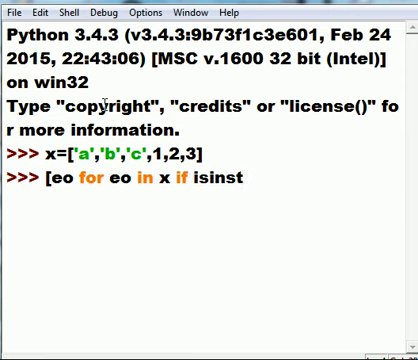
text(ance()
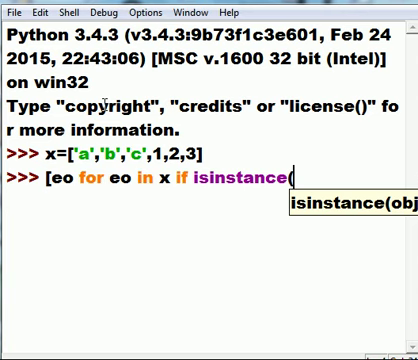
text(eo,)
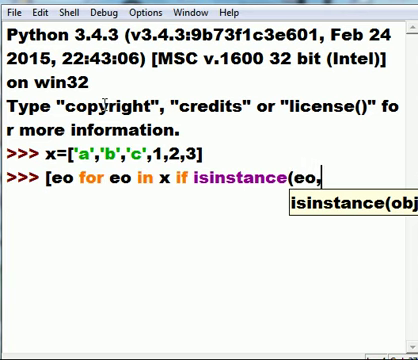
text(int)
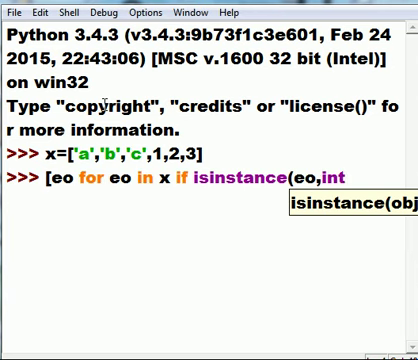
text())
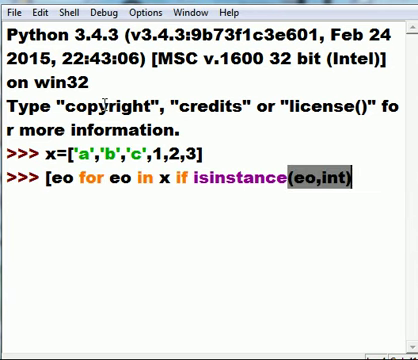
text(])
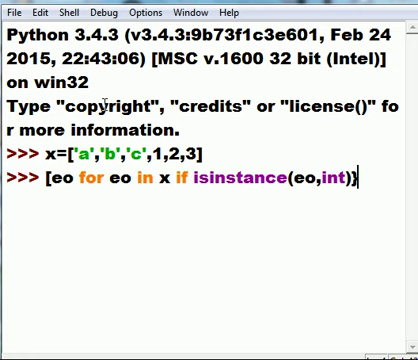
Remove the extra closing bracket and highlight eo, x's elements and the for eo in x clause
key(BackSpace)
text(])
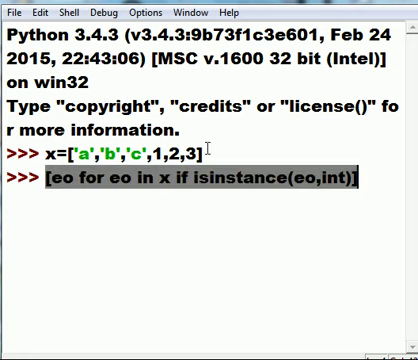
click(165, 180)
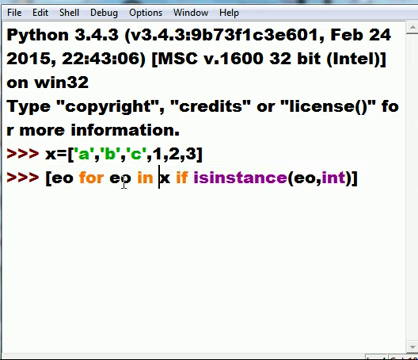
double_click(55, 178)
drag(74, 153, 204, 153)
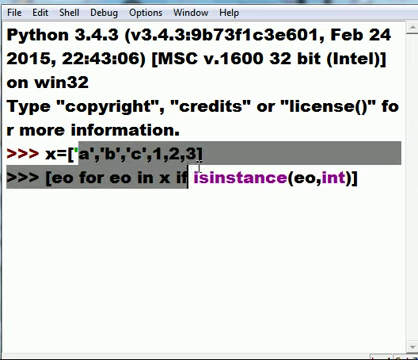
drag(80, 178, 170, 178)
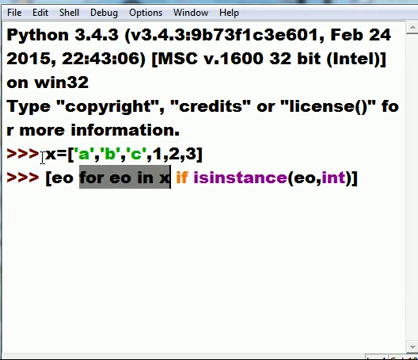
Highlight x's definition and each part of the if isinstance(eo,int) condition
drag(45, 153, 209, 153)
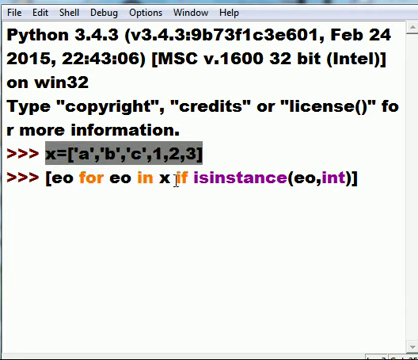
drag(176, 178, 193, 178)
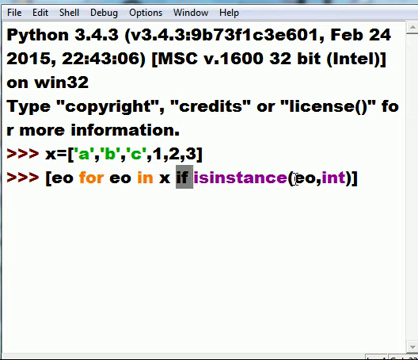
drag(294, 178, 316, 178)
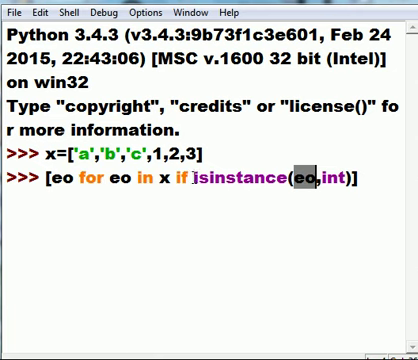
drag(193, 178, 288, 178)
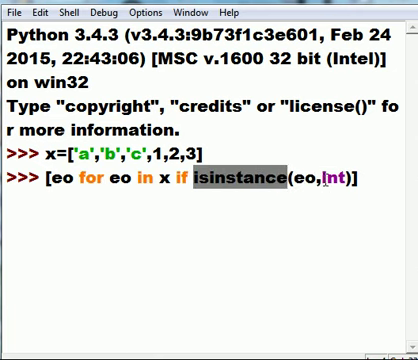
drag(322, 178, 348, 178)
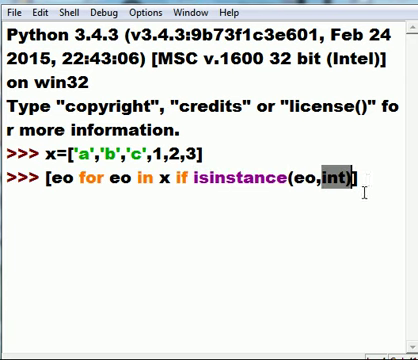
click(368, 177)
Run the integer comprehension and highlight its [1, 2, 3] result
key(Return)
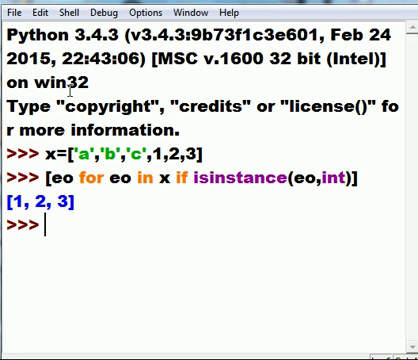
drag(8, 201, 80, 201)
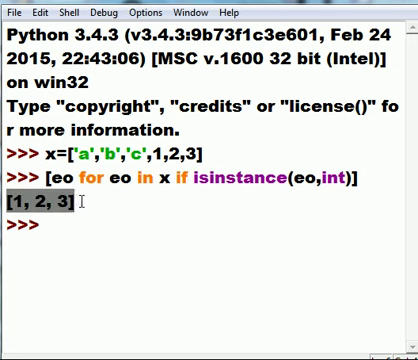
click(82, 201)
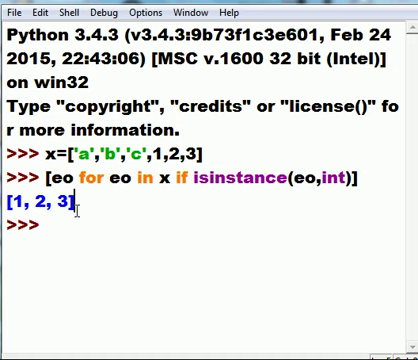
Highlight the string items 'a','b','c' and the rest of list x's items
drag(76, 153, 145, 153)
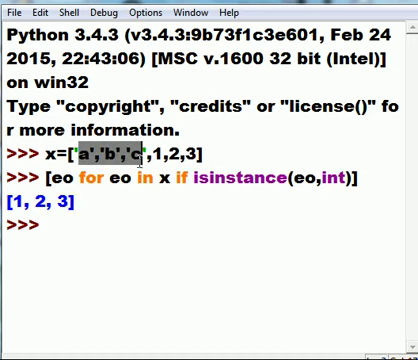
click(88, 203)
click(76, 224)
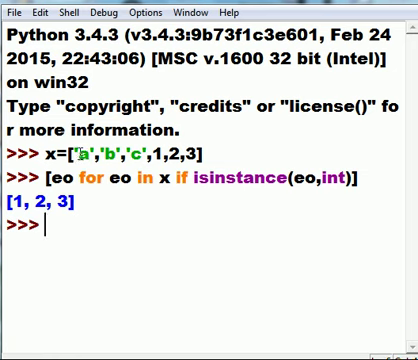
drag(77, 153, 198, 153)
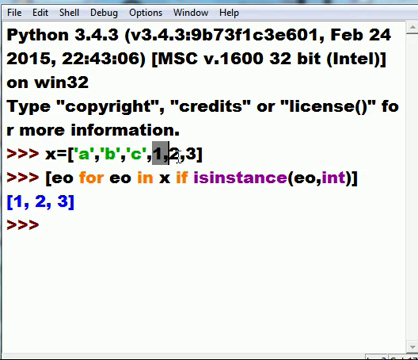
click(46, 177)
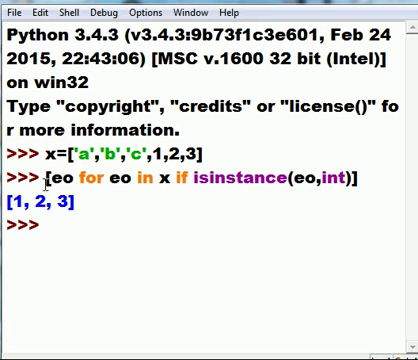
Recall the integer comprehension at a fresh prompt and highlight its for and if clauses
key(Return)
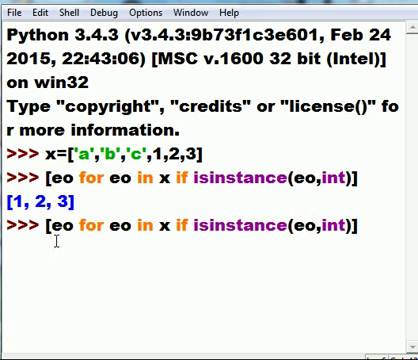
drag(48, 225, 172, 225)
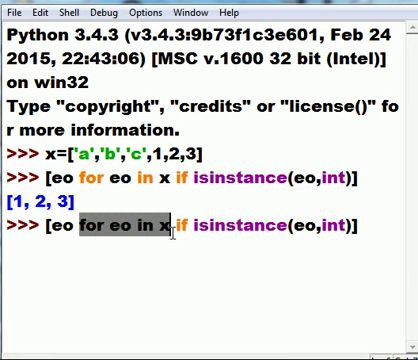
click(178, 225)
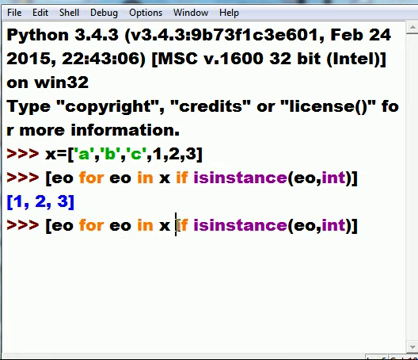
double_click(182, 225)
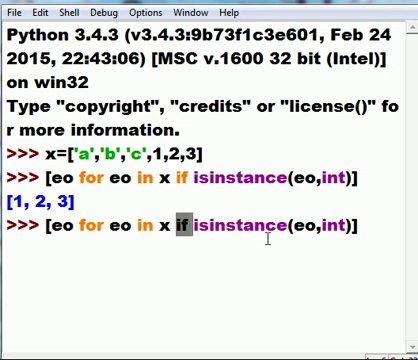
Highlight the isinstance(eo, ...) check and replace int with str
double_click(304, 225)
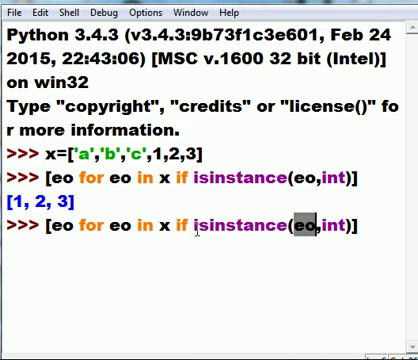
drag(192, 225, 289, 225)
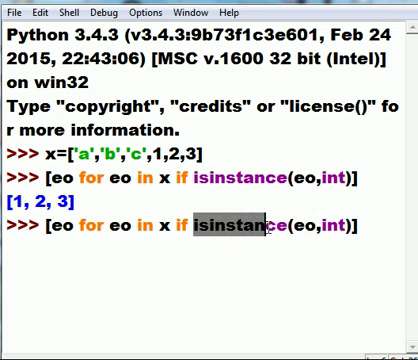
click(322, 225)
drag(322, 225, 348, 225)
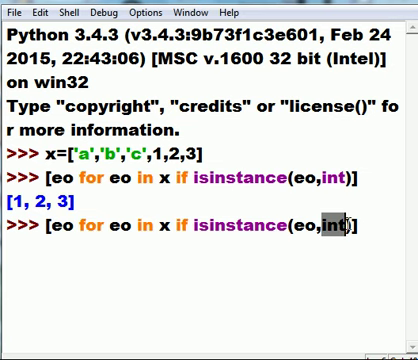
text(str)
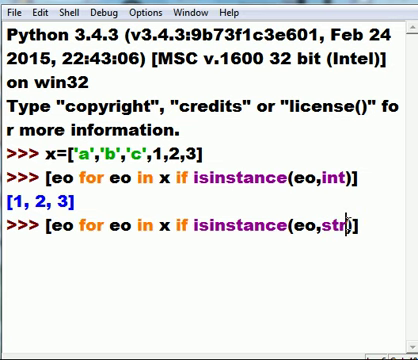
click(372, 228)
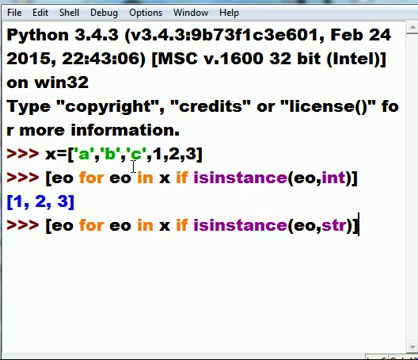
Run the isinstance(eo,str) comprehension to get ['a', 'b', 'c']
key(Return)
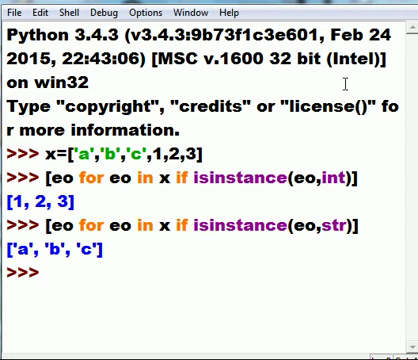
text(George Boole)
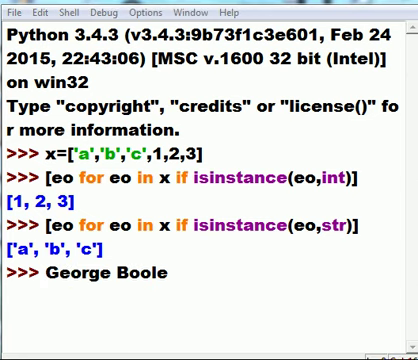